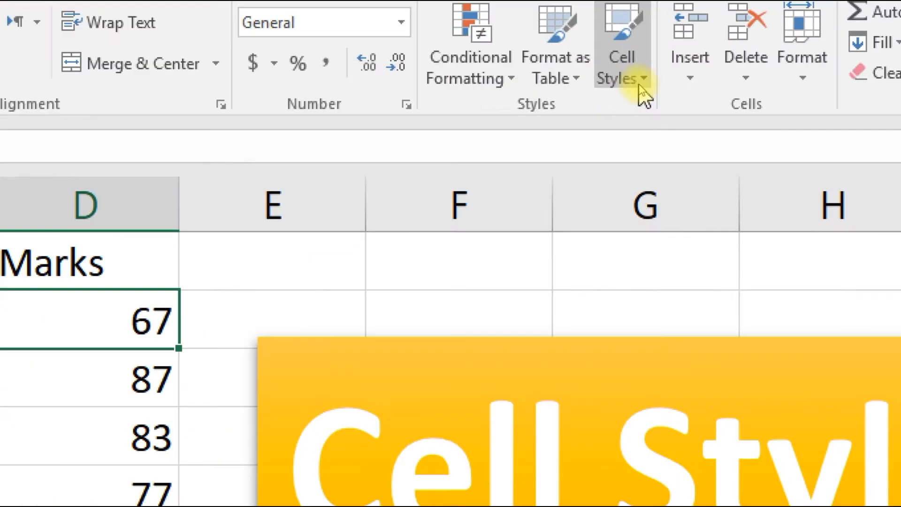
- Start a new cell style and set its font to bold, size 14
left_click(639, 78)
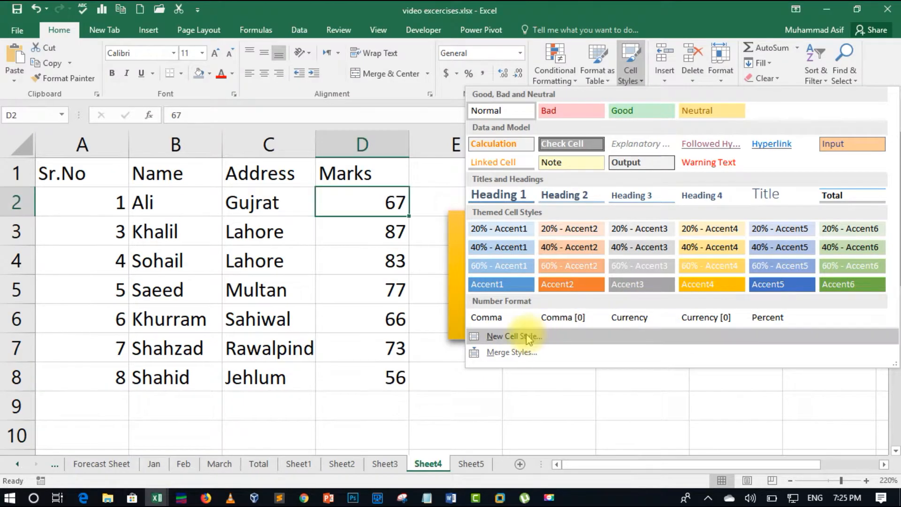
left_click(529, 337)
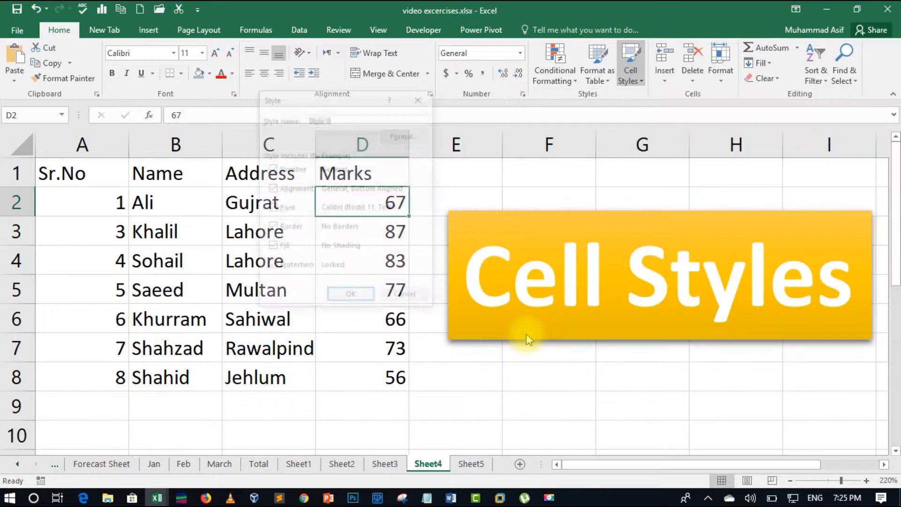
left_click_drag(335, 104, 537, 199)
left_click(609, 230)
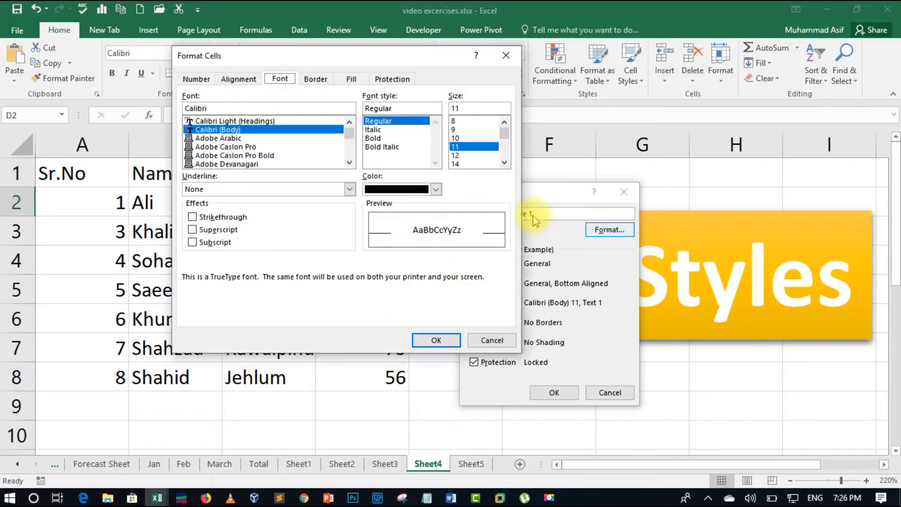
left_click(378, 138)
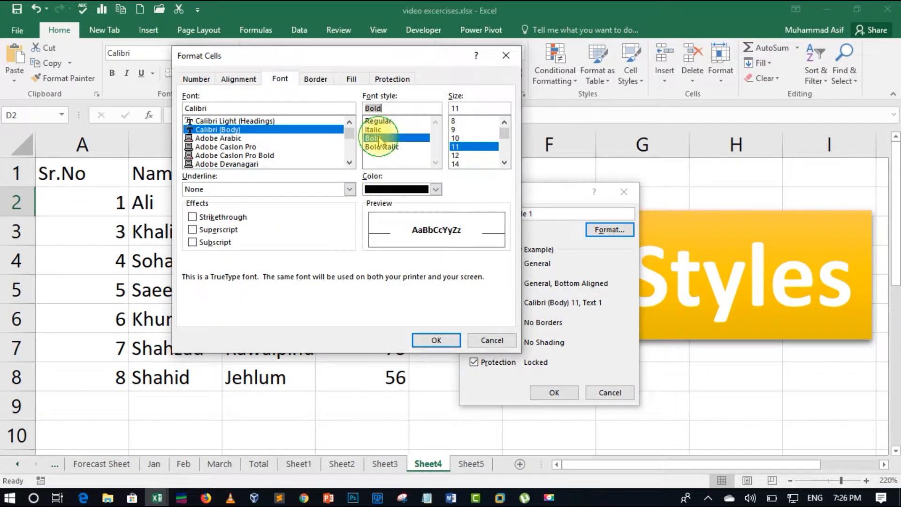
left_click(458, 163)
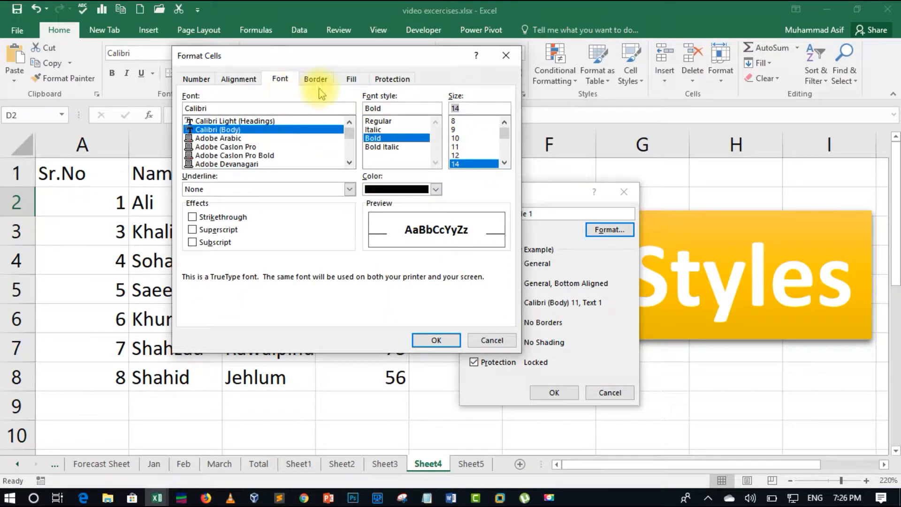
- Give the new style a light green background fill and a white font colour
left_click(350, 78)
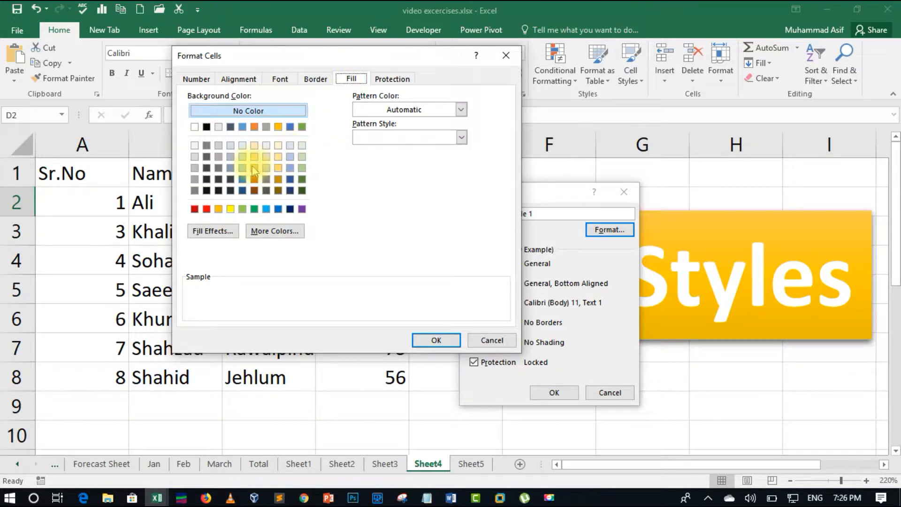
left_click(243, 211)
left_click(288, 83)
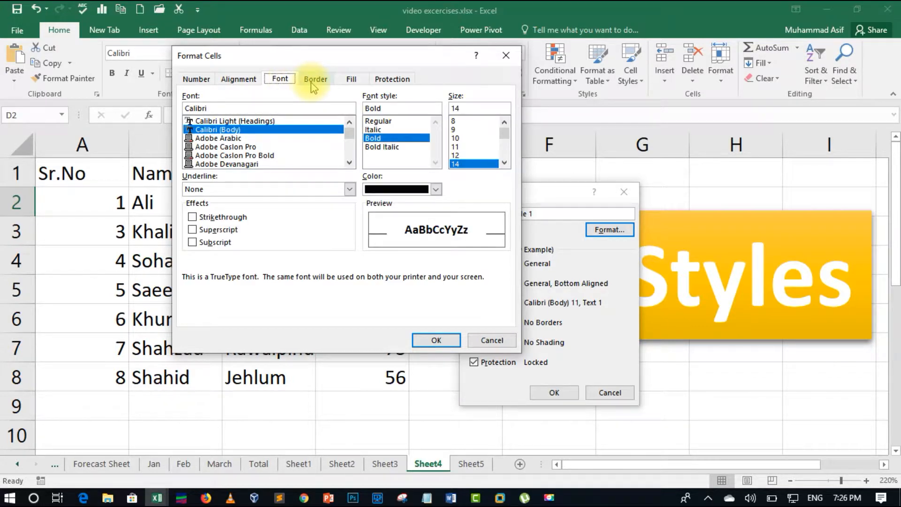
left_click(401, 190)
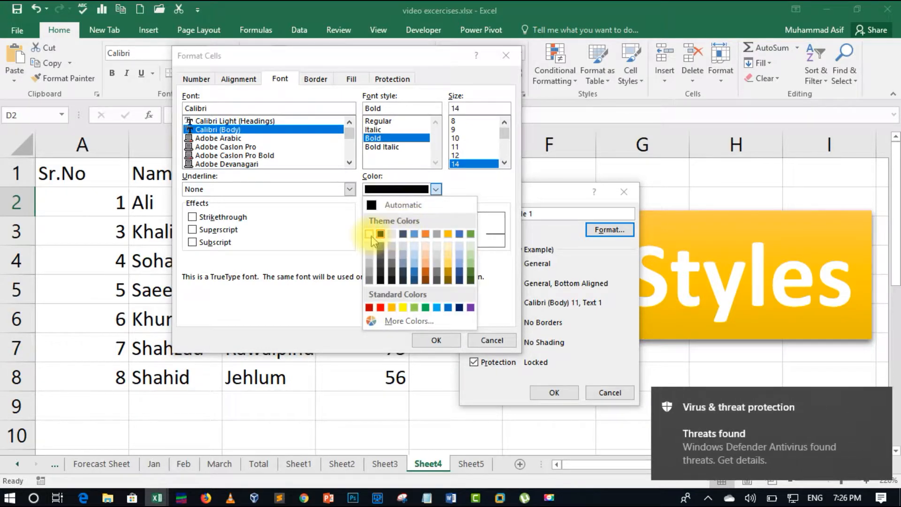
left_click(371, 234)
left_click(882, 397)
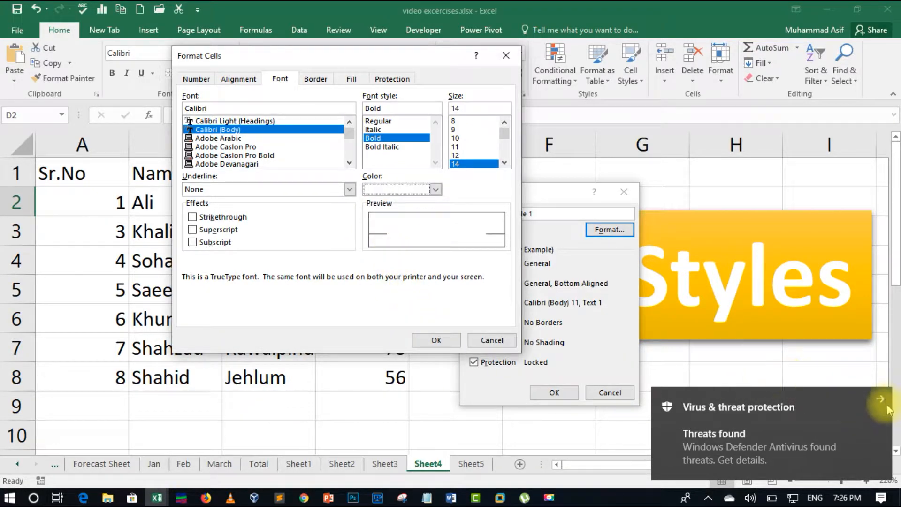
- Save the new cell style as Style 1 and apply it to cell D2
left_click(436, 340)
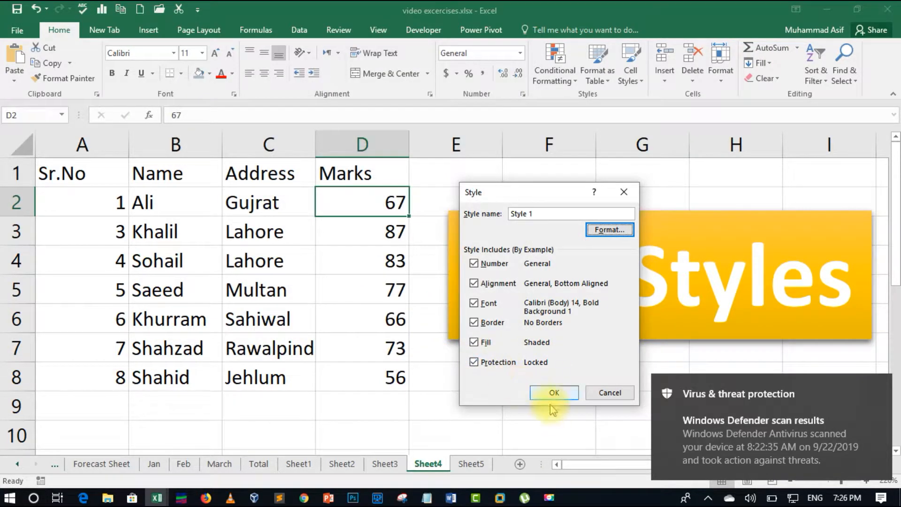
left_click(554, 392)
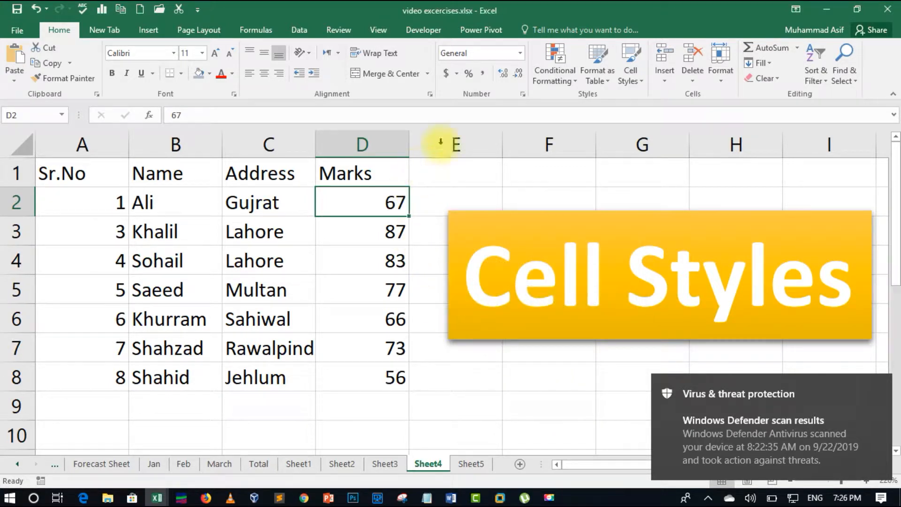
left_click(630, 75)
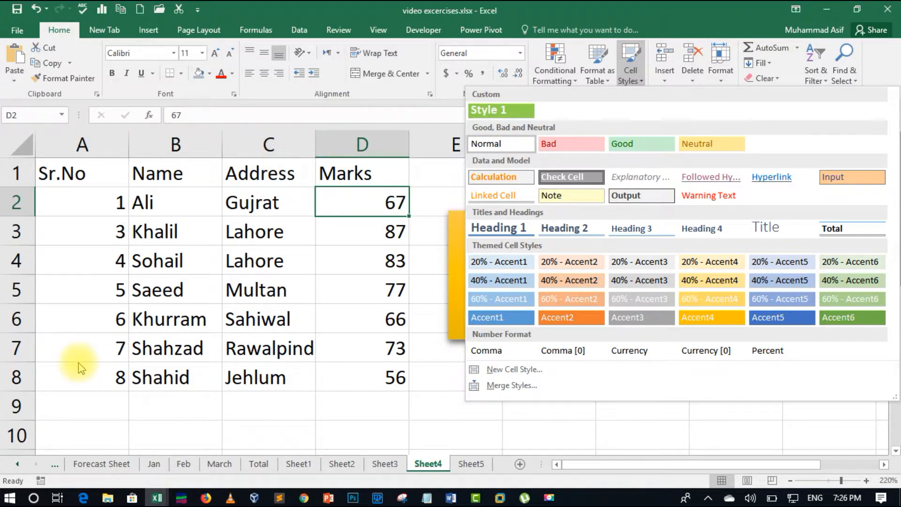
left_click(524, 115)
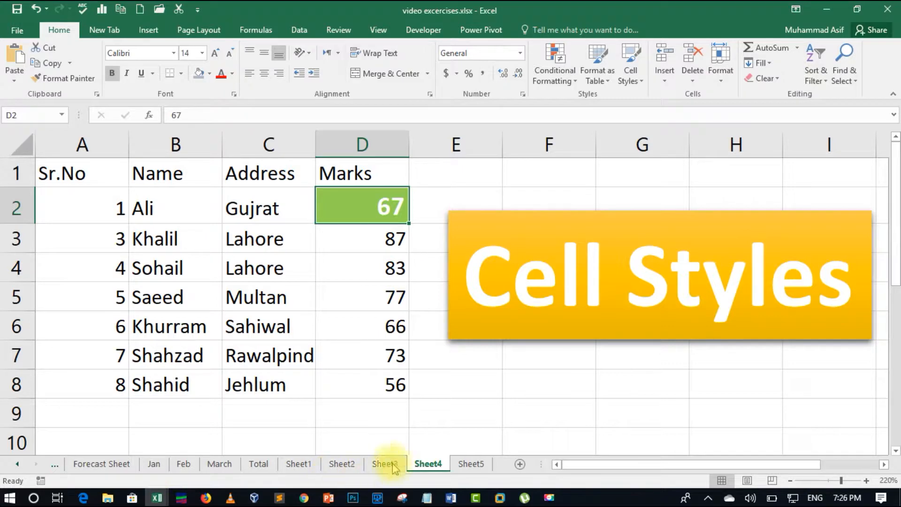
- Switch to the Book1 workbook and enter 12 in cell A1
left_click(157, 497)
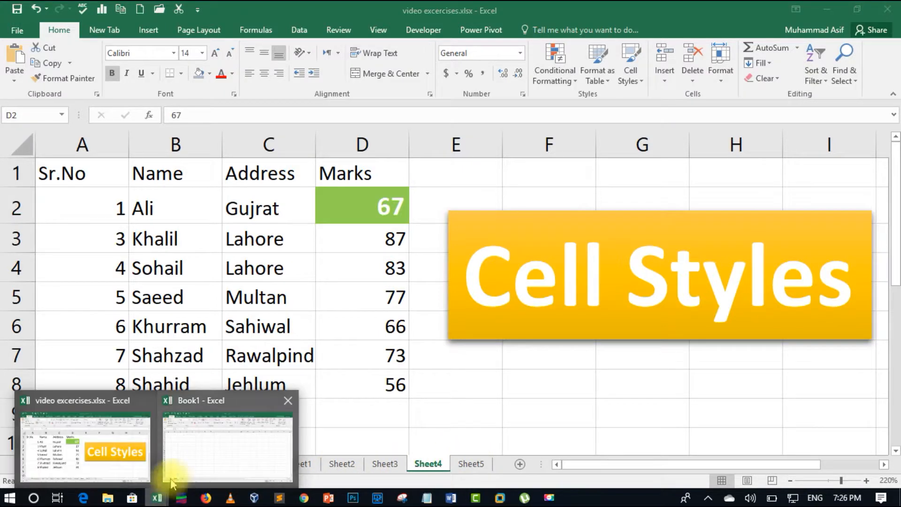
left_click(184, 469)
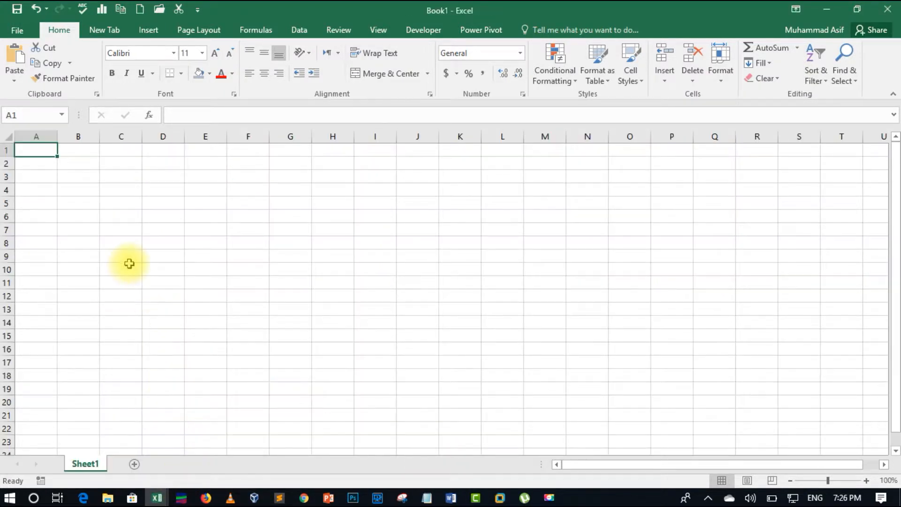
left_click(866, 481)
left_click(866, 480)
left_click(867, 480)
left_click(866, 481)
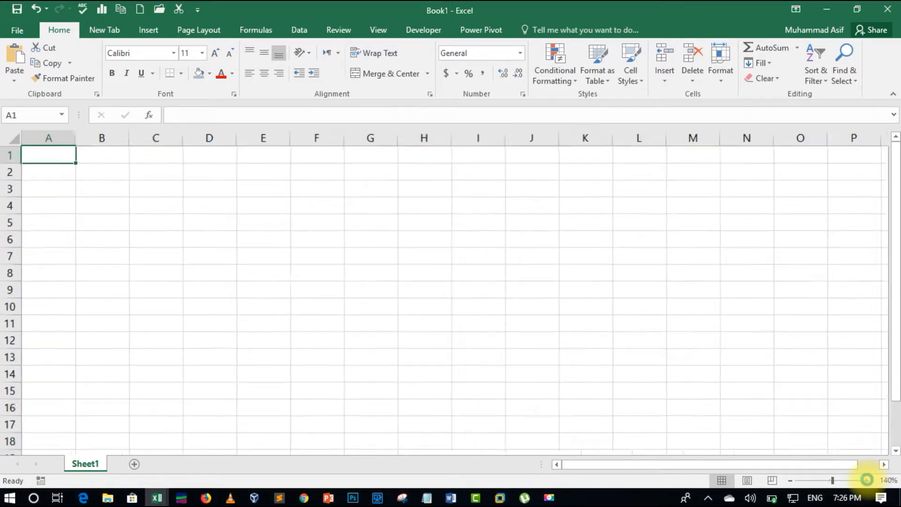
left_click(866, 480)
left_click(866, 480)
left_click(867, 480)
type("12")
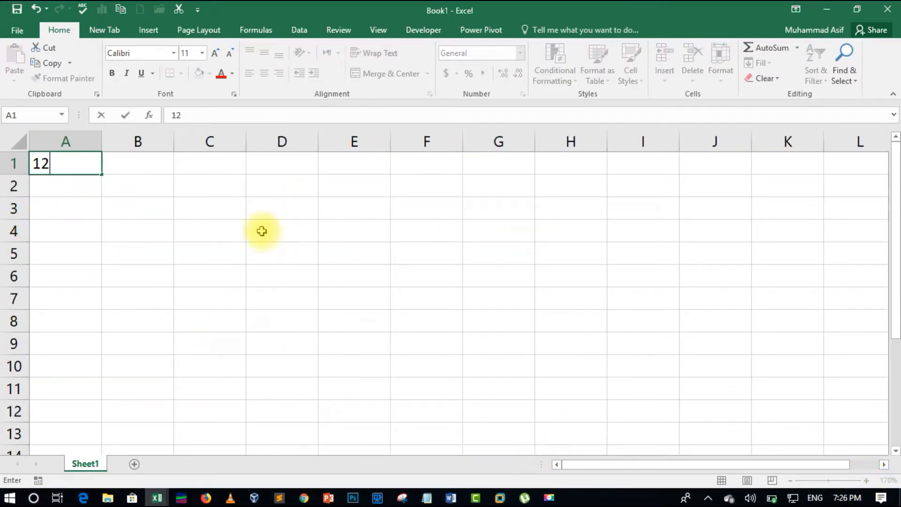
left_click_drag(261, 229, 221, 230)
left_click(66, 164)
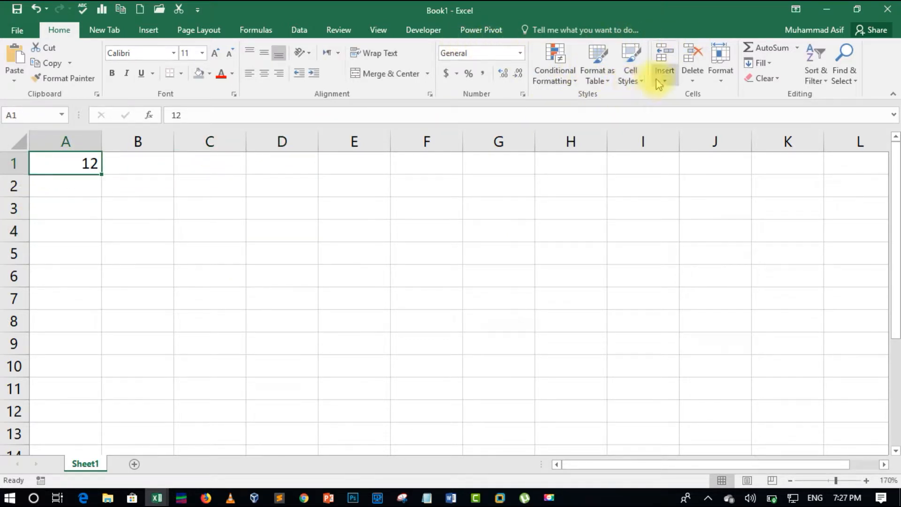
- Merge the cell styles from video excercises.xlsx into Book1 and apply the custom Style 1 to cell A1
left_click(637, 82)
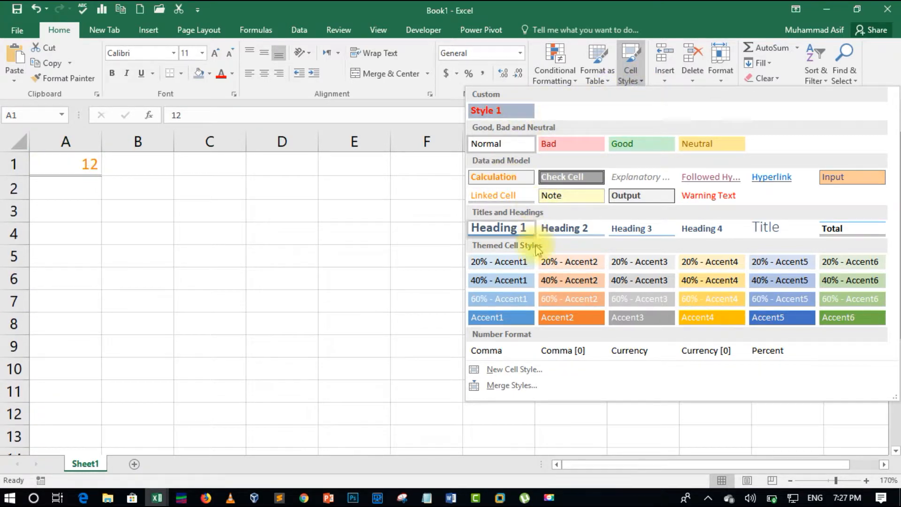
left_click(535, 388)
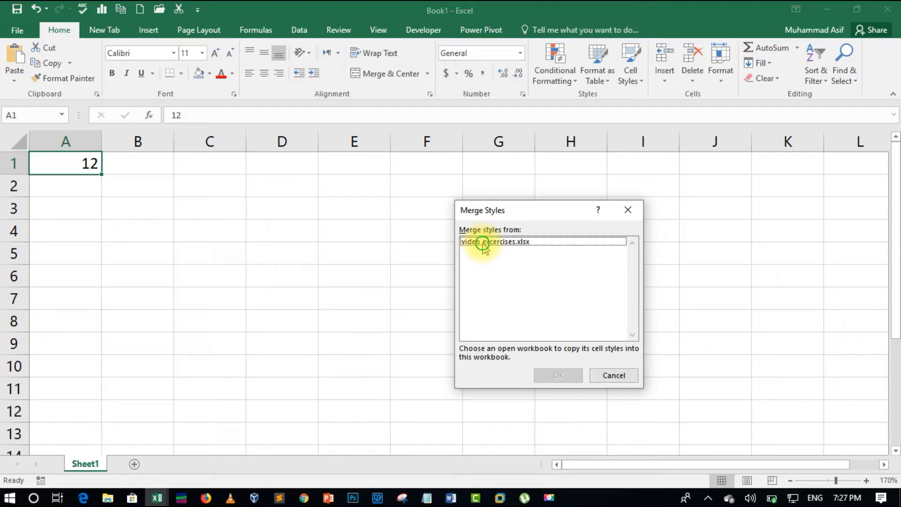
left_click(484, 243)
left_click(558, 375)
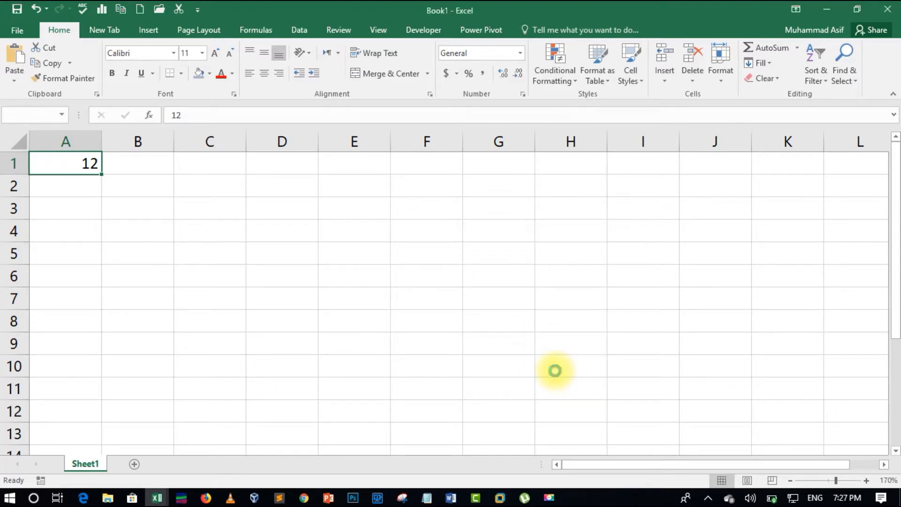
left_click(409, 288)
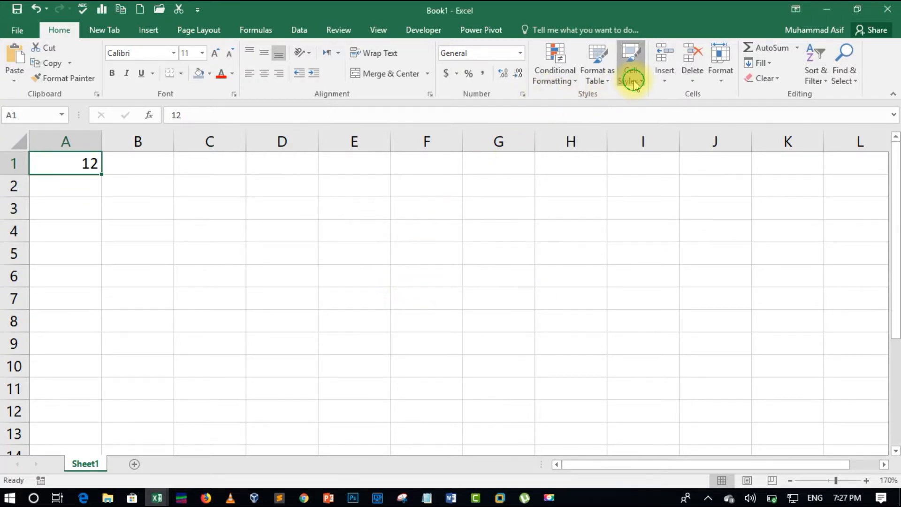
left_click(633, 75)
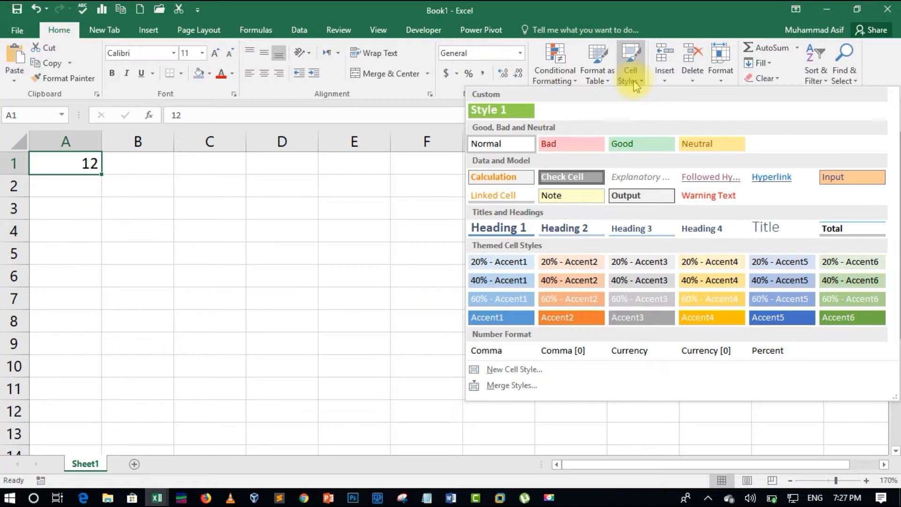
left_click(516, 116)
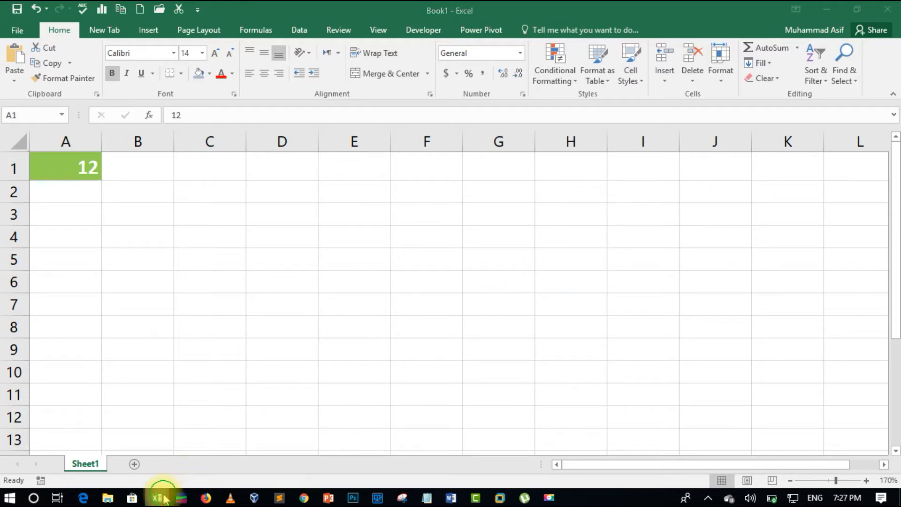
- In the video excercises.xlsx workbook, apply the 20% - Accent6 style to cell D3 and replace it with Accent6
mouse_move(163, 498)
left_click(120, 455)
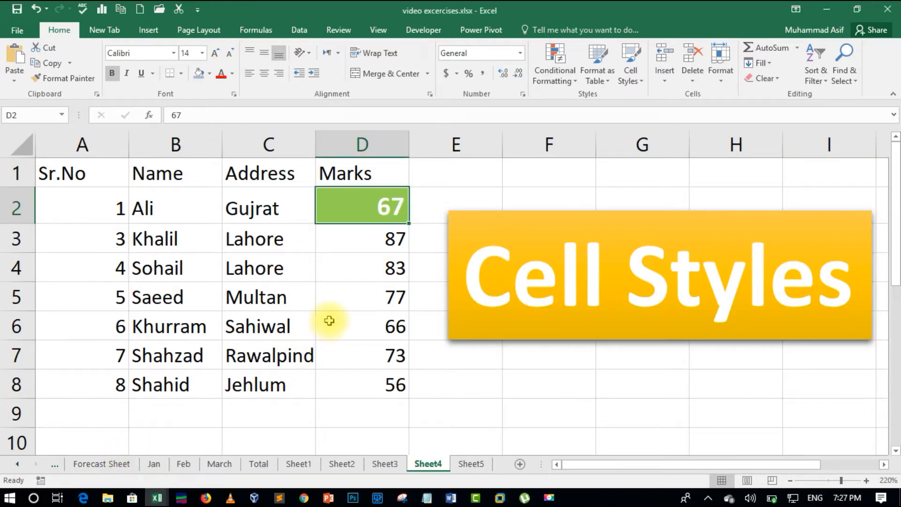
left_click(381, 237)
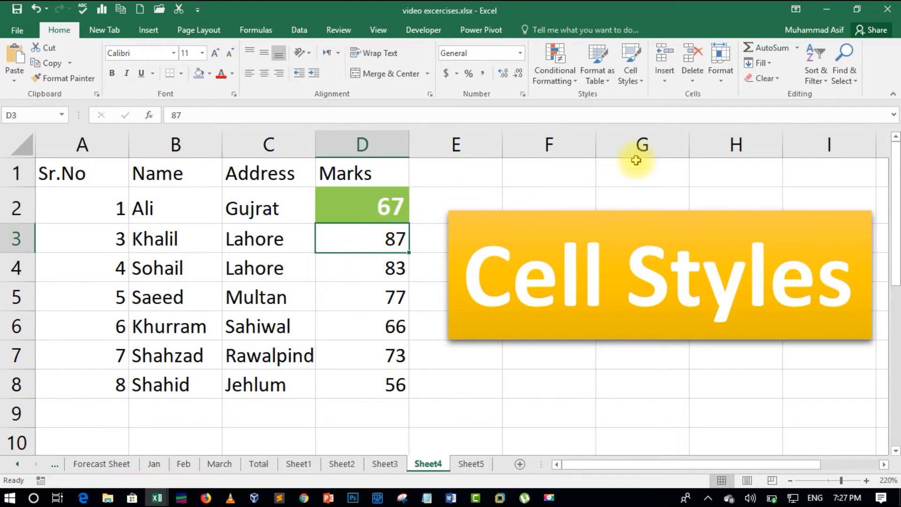
left_click(642, 89)
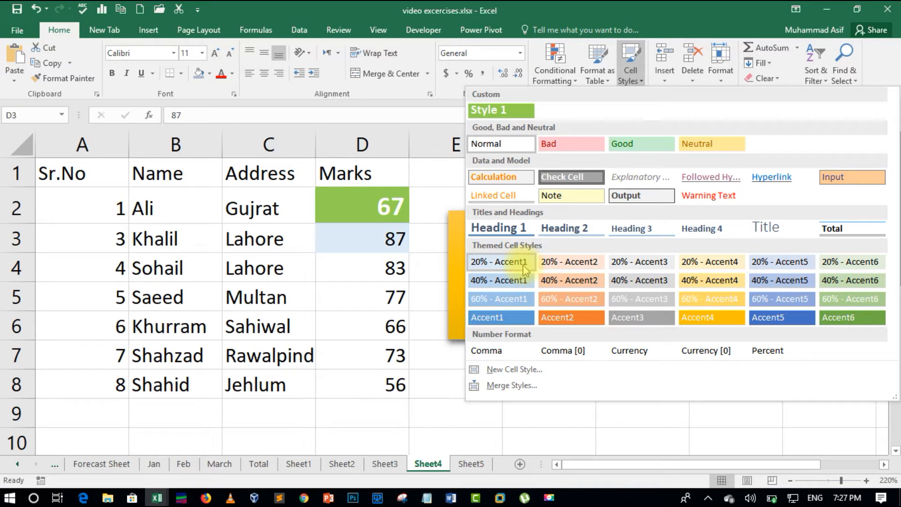
left_click(826, 261)
left_click(630, 75)
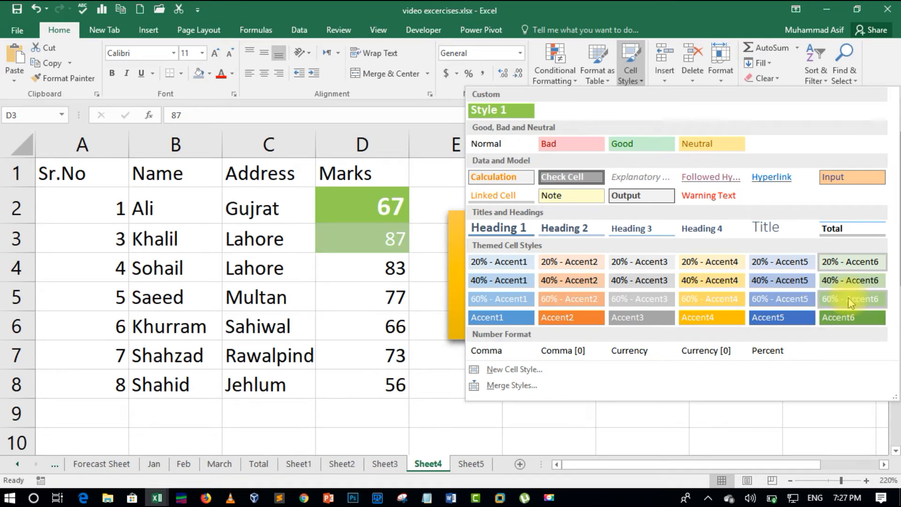
left_click(843, 319)
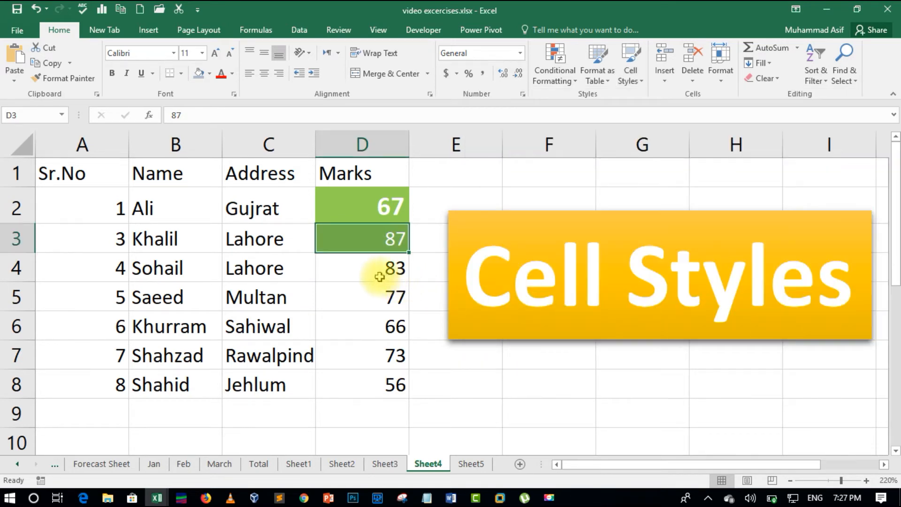
- Apply the 60% - Accent6 themed cell style to the mark in cell D6
left_click(382, 301)
left_click(372, 338)
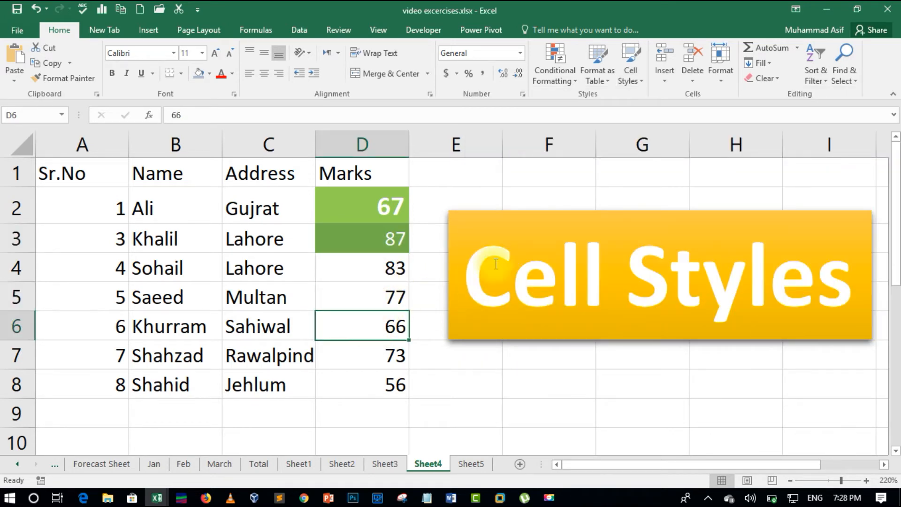
left_click(630, 76)
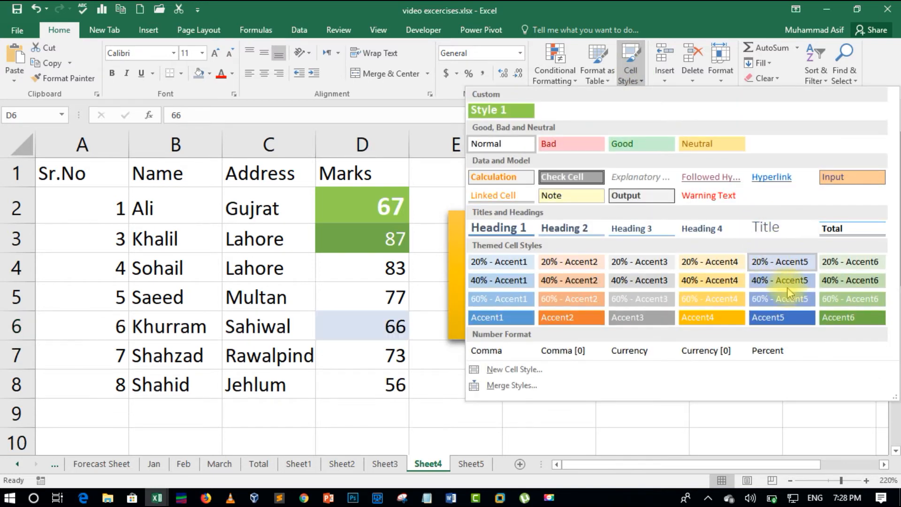
left_click(864, 299)
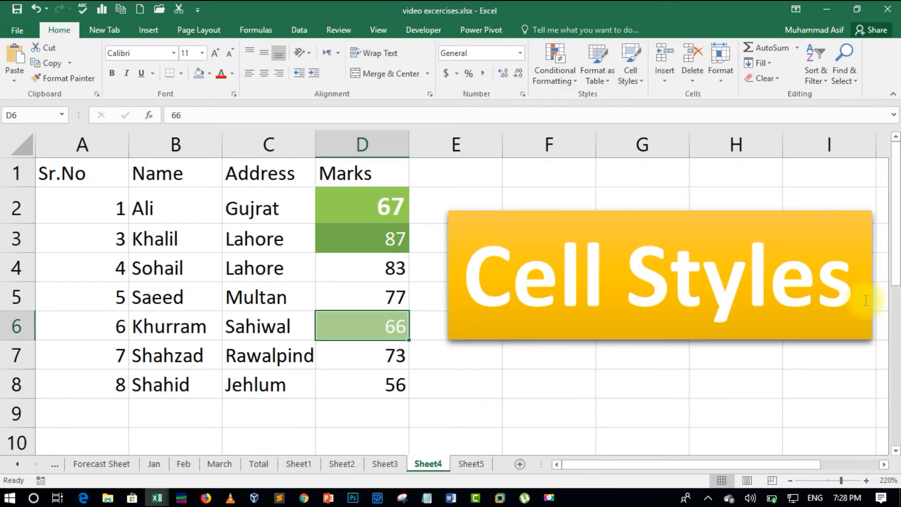
- Apply the 40% - Accent6 themed cell style to the mark in cell D8
left_click(372, 382)
left_click(634, 70)
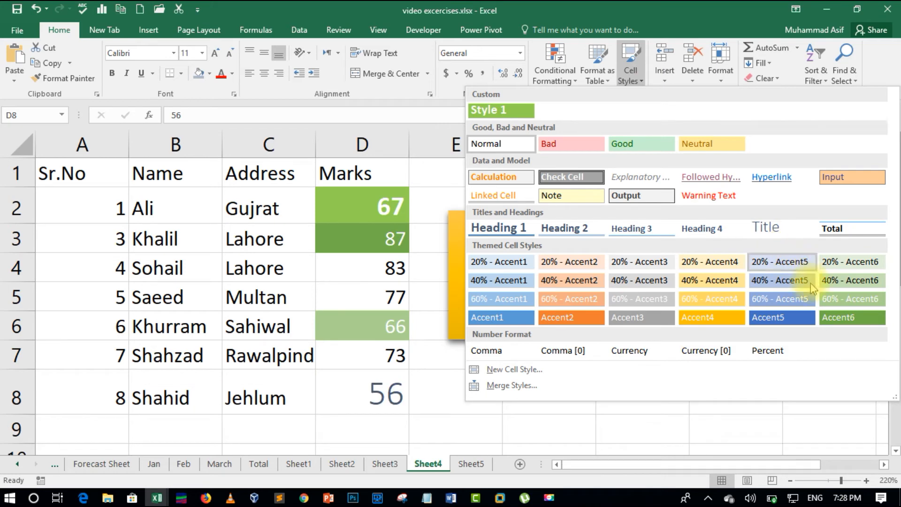
left_click(843, 281)
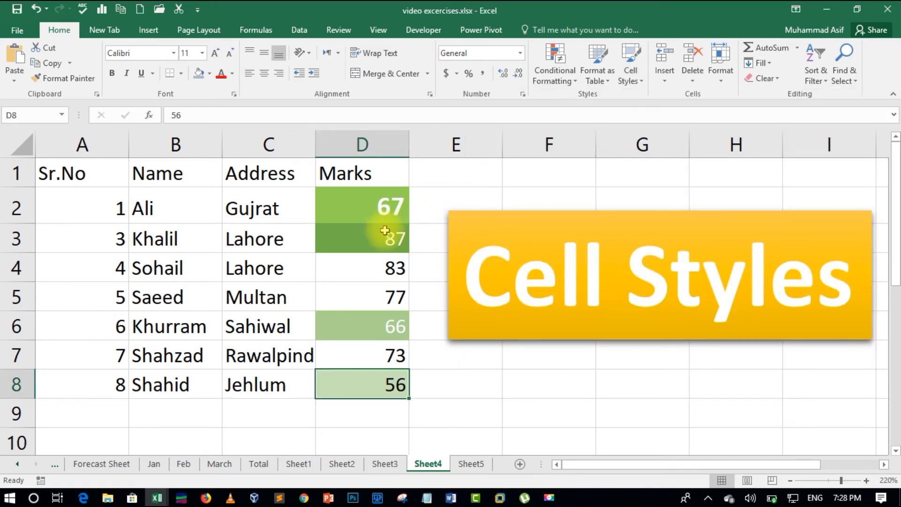